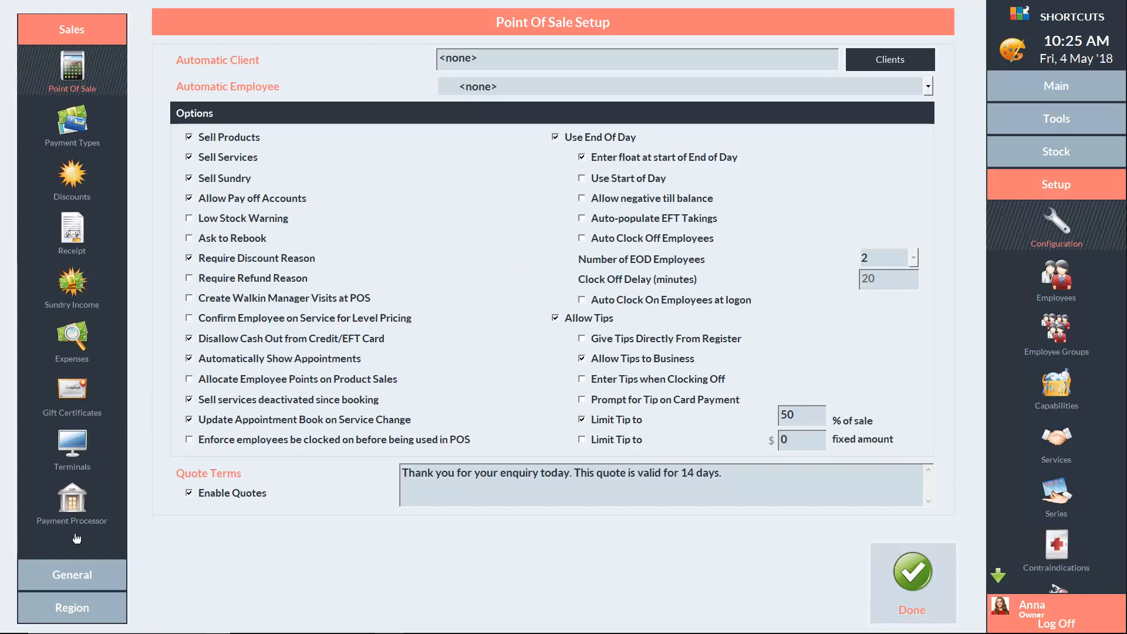
# Switch the configuration sidebar from Sales to the General settings categories
pyautogui.click(72, 576)
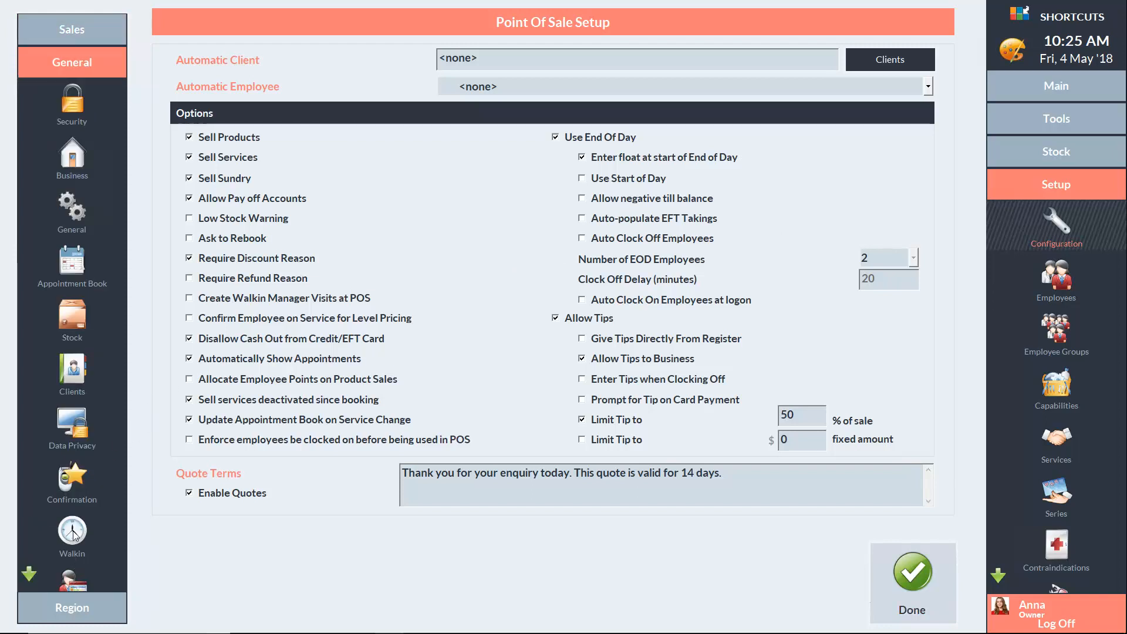
# Go to the Clients settings and show the New Client Layout grid
pyautogui.click(74, 371)
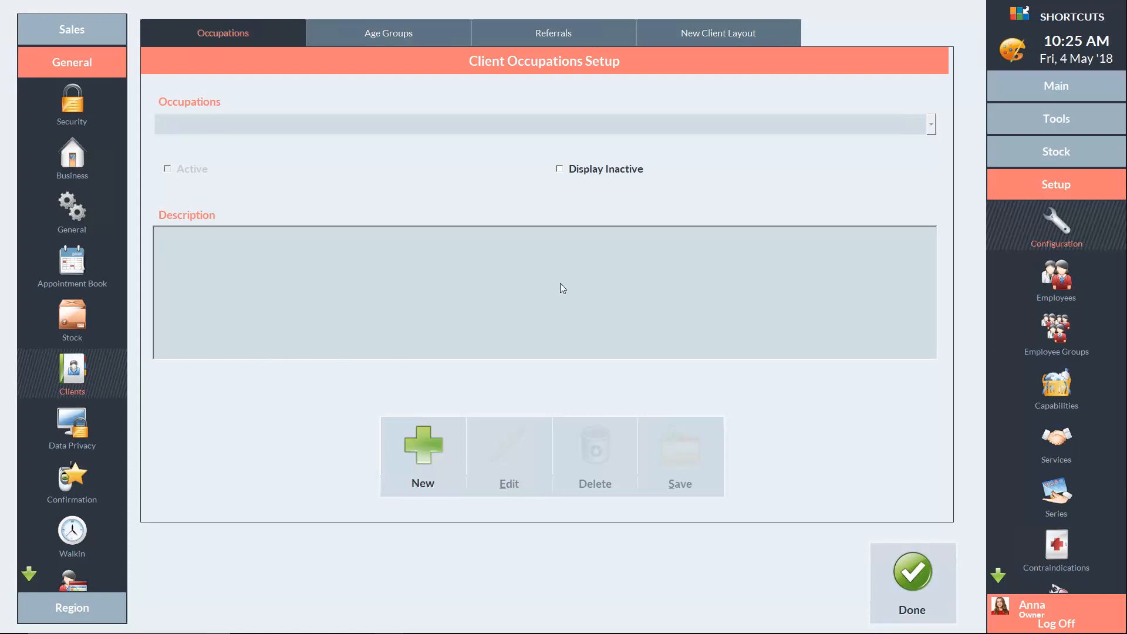
pyautogui.click(723, 33)
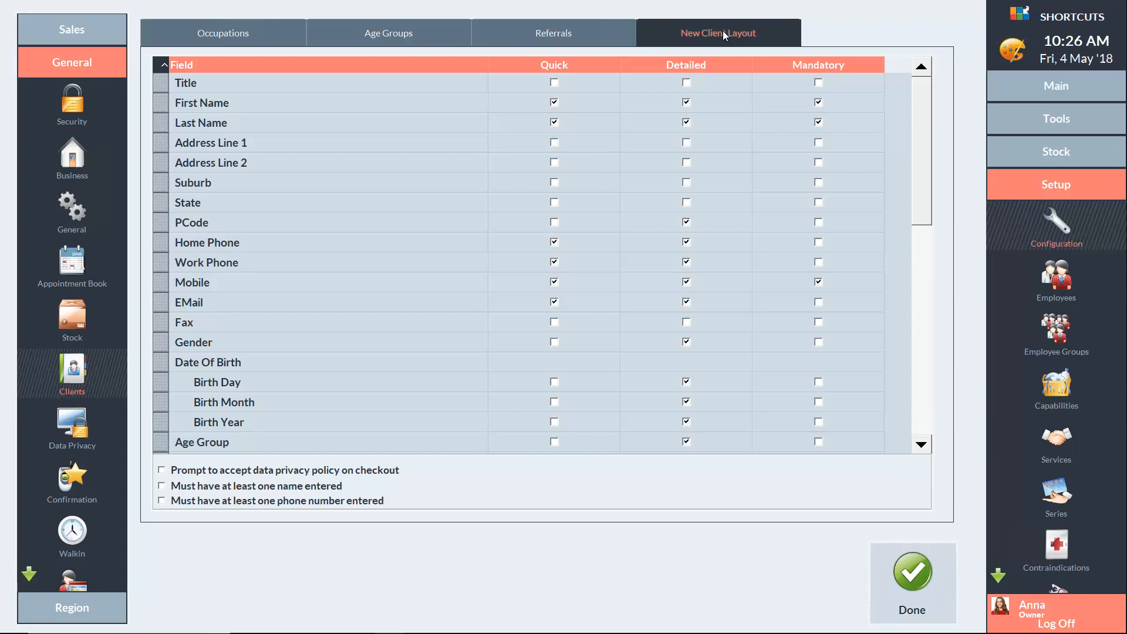
# Add Title to the Detailed form and move the EMail row above Mobile
pyautogui.click(687, 82)
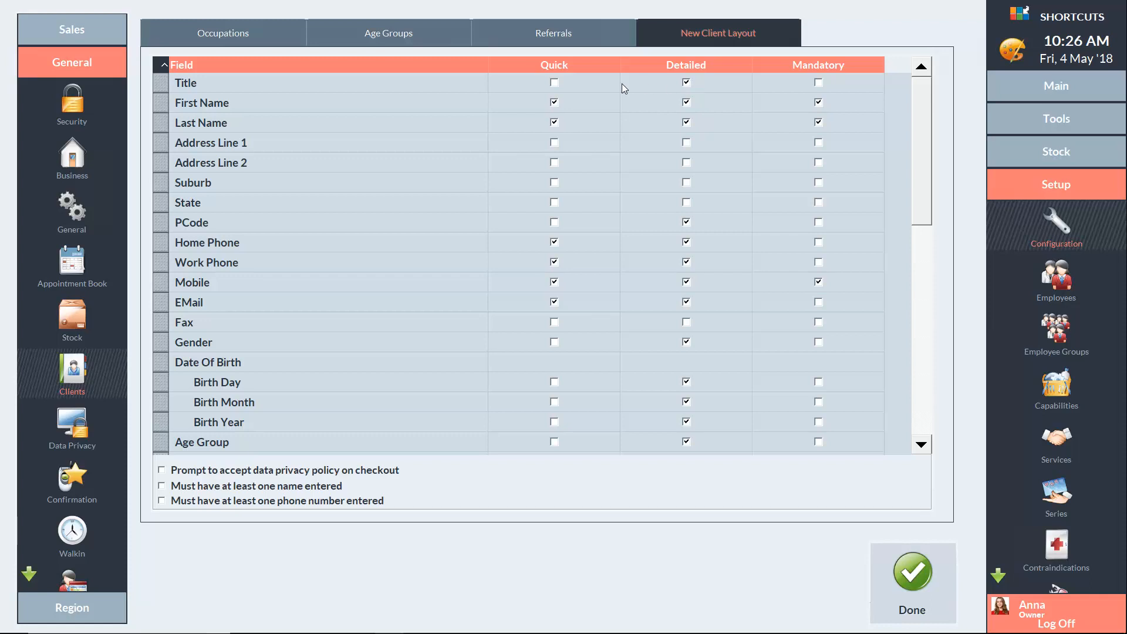
pyautogui.moveTo(163, 302); pyautogui.dragTo(162, 282)
pyautogui.moveTo(922, 185); pyautogui.dragTo(926, 402)
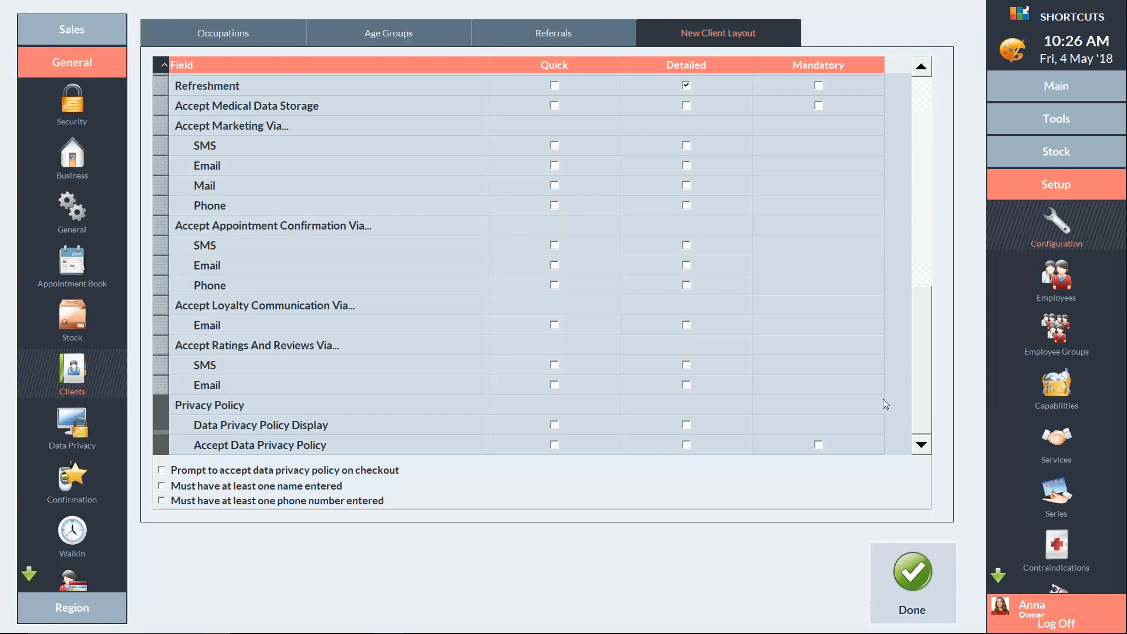
# Tick Quick and Detailed for Medical Data Storage, Marketing SMS/Email, Confirmation SMS/Email and Ratings SMS
pyautogui.click(555, 107)
pyautogui.click(687, 107)
pyautogui.click(686, 145)
pyautogui.click(555, 166)
pyautogui.click(554, 265)
pyautogui.click(554, 365)
pyautogui.click(686, 364)
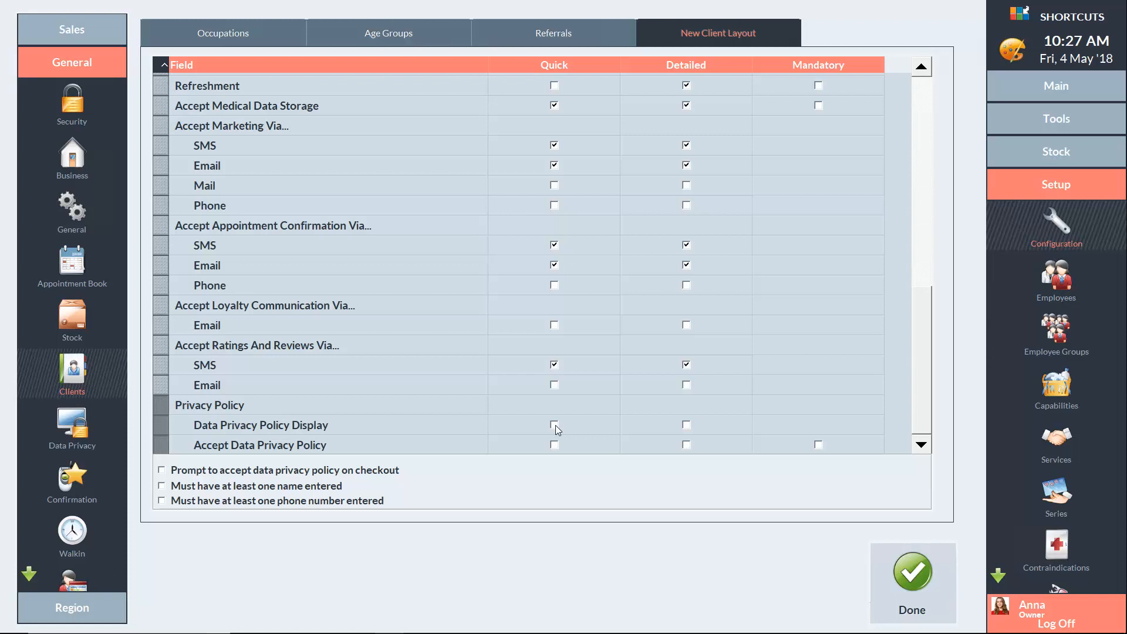
# Show and require the privacy policy on both forms, and prompt acceptance at checkout
pyautogui.click(554, 425)
pyautogui.click(685, 424)
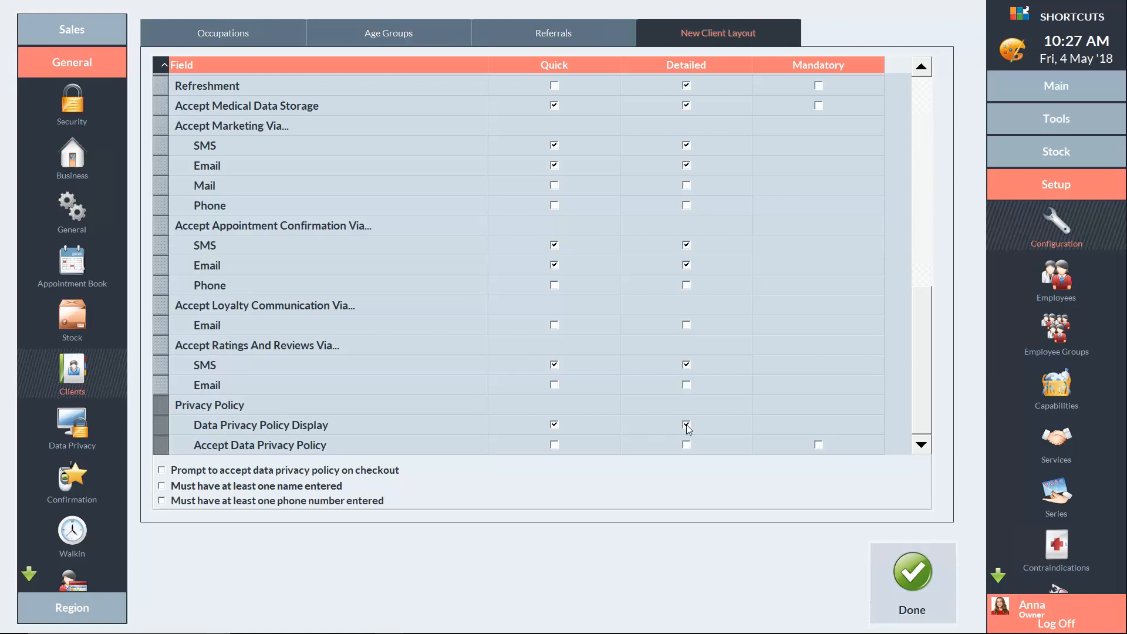
pyautogui.click(554, 445)
pyautogui.click(162, 471)
# Add and save an 'Instagram' referral method, then exit configuration
pyautogui.click(562, 35)
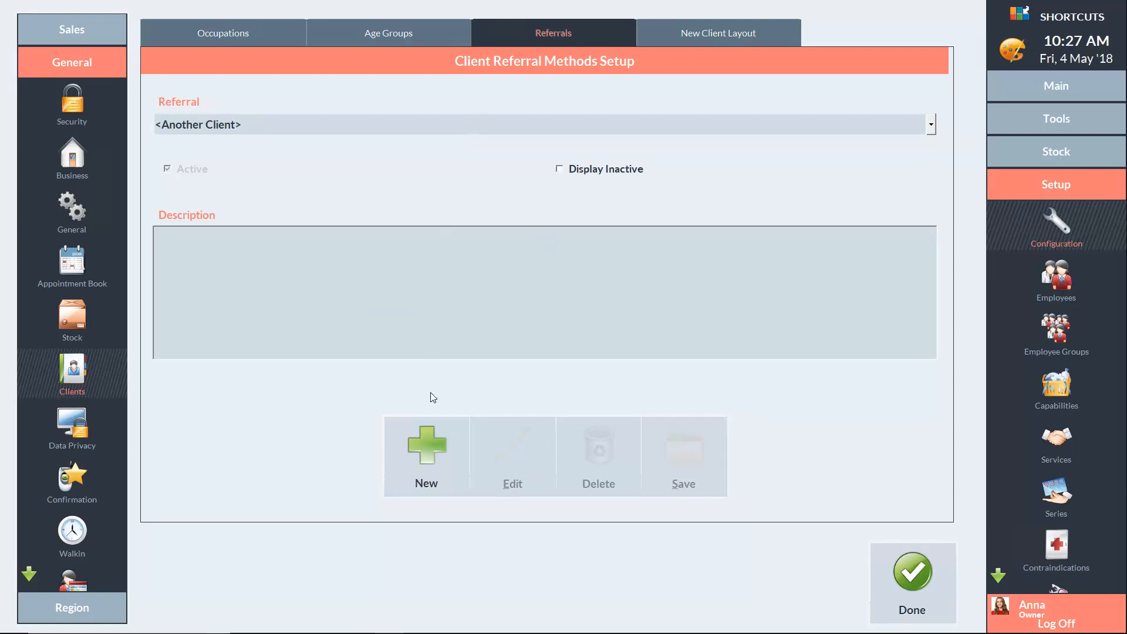
pyautogui.click(431, 446)
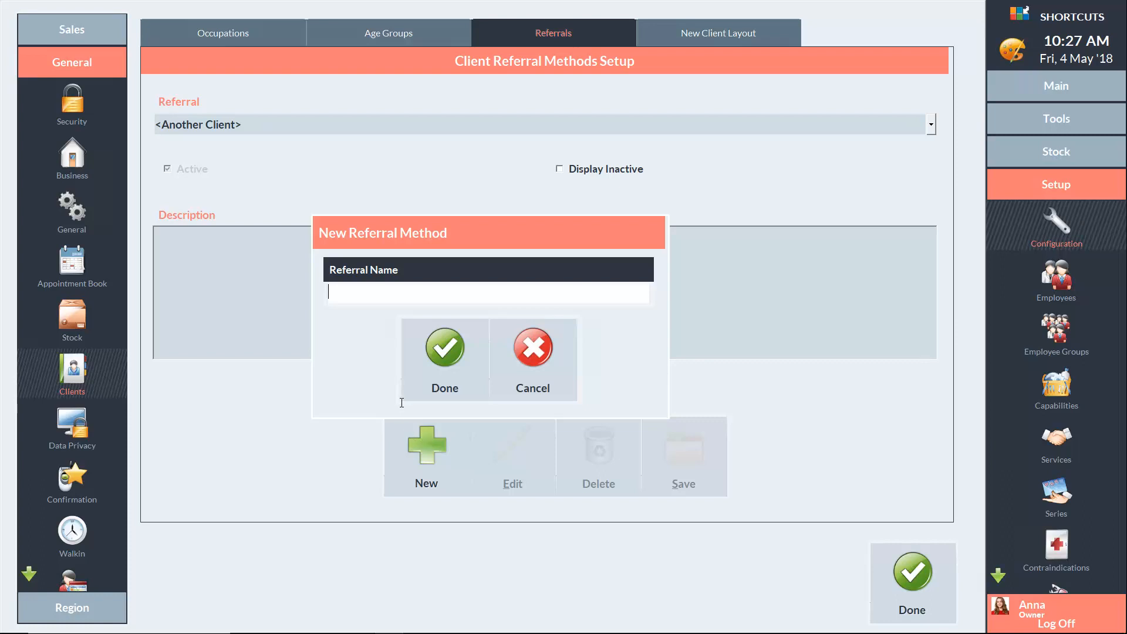
pyautogui.write('Instagram')
pyautogui.click(444, 351)
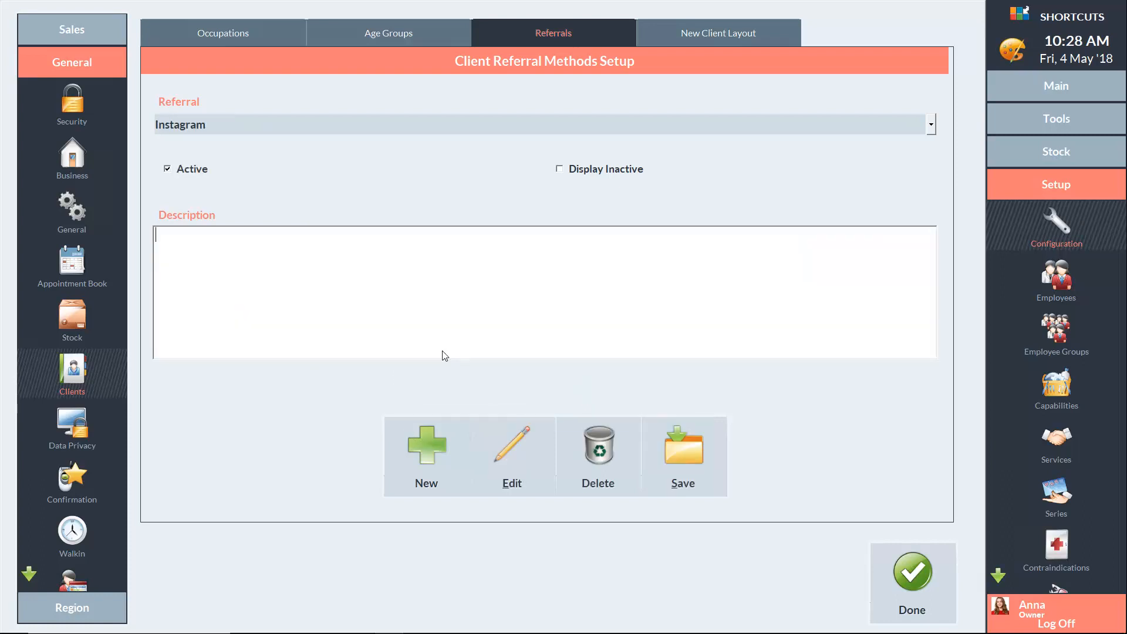
pyautogui.click(683, 456)
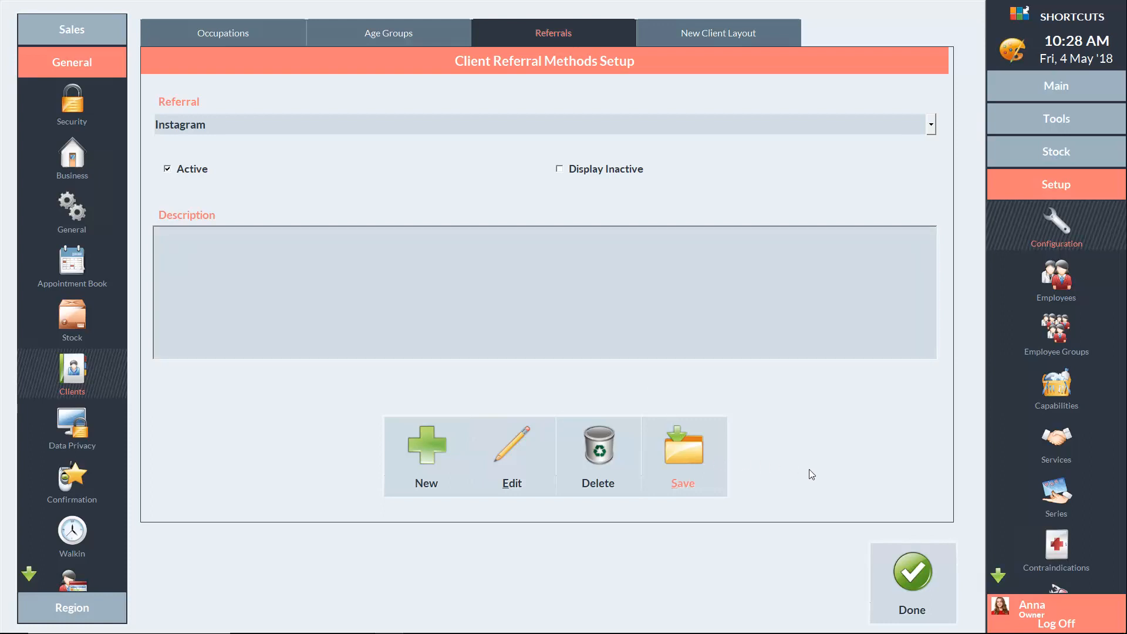
pyautogui.click(913, 577)
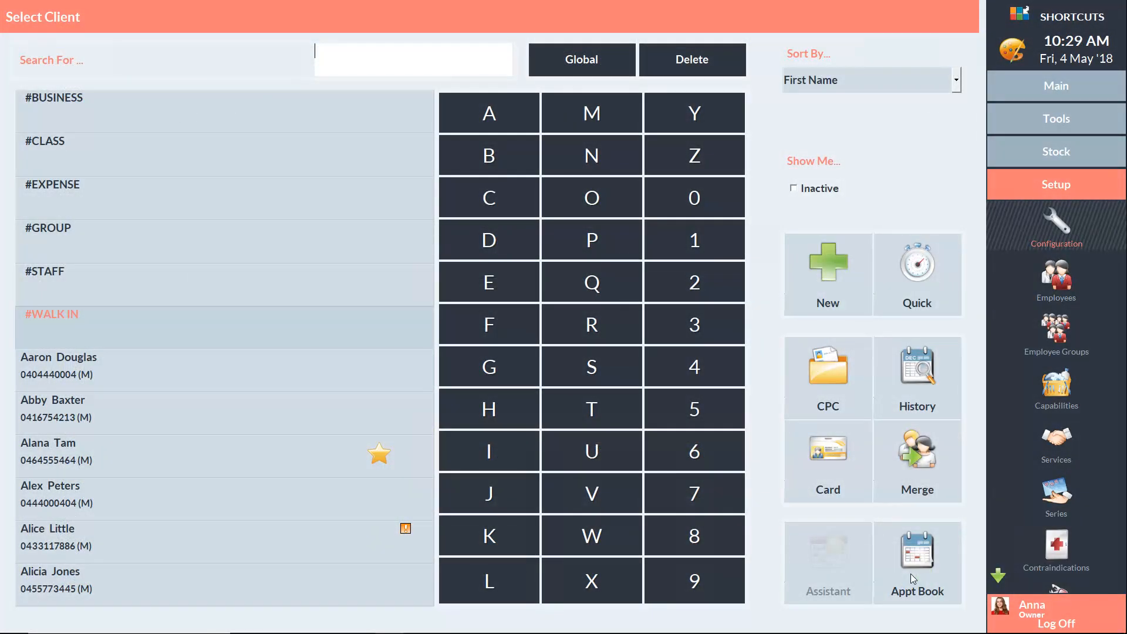
# Start a new client and enter their first name, last name, e-mail and mobile number
pyautogui.click(831, 271)
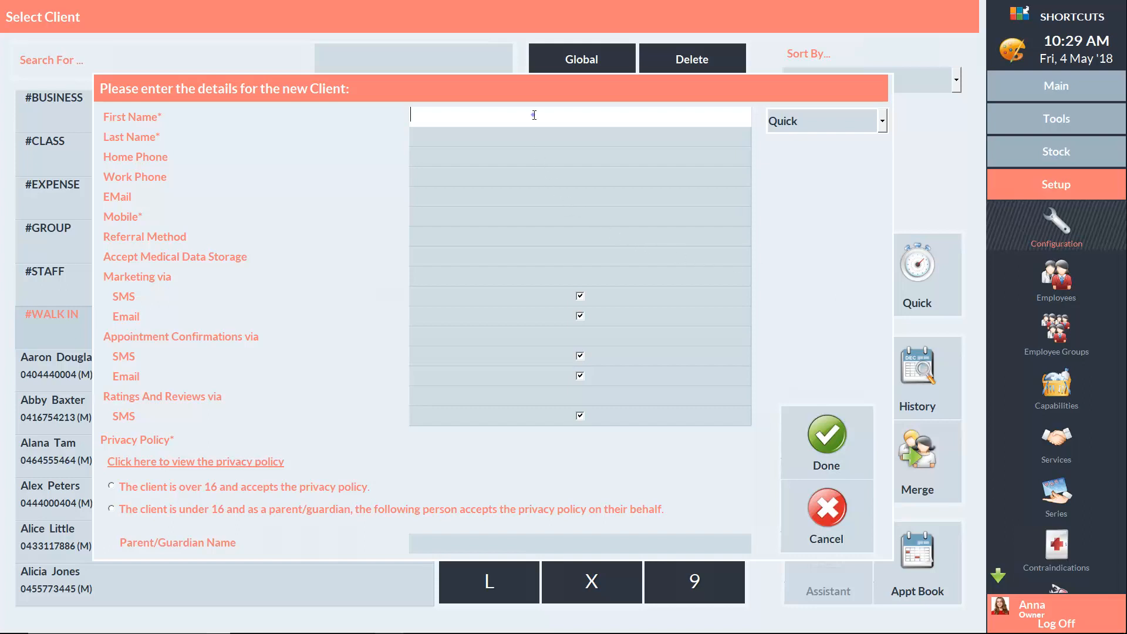
pyautogui.click(494, 139)
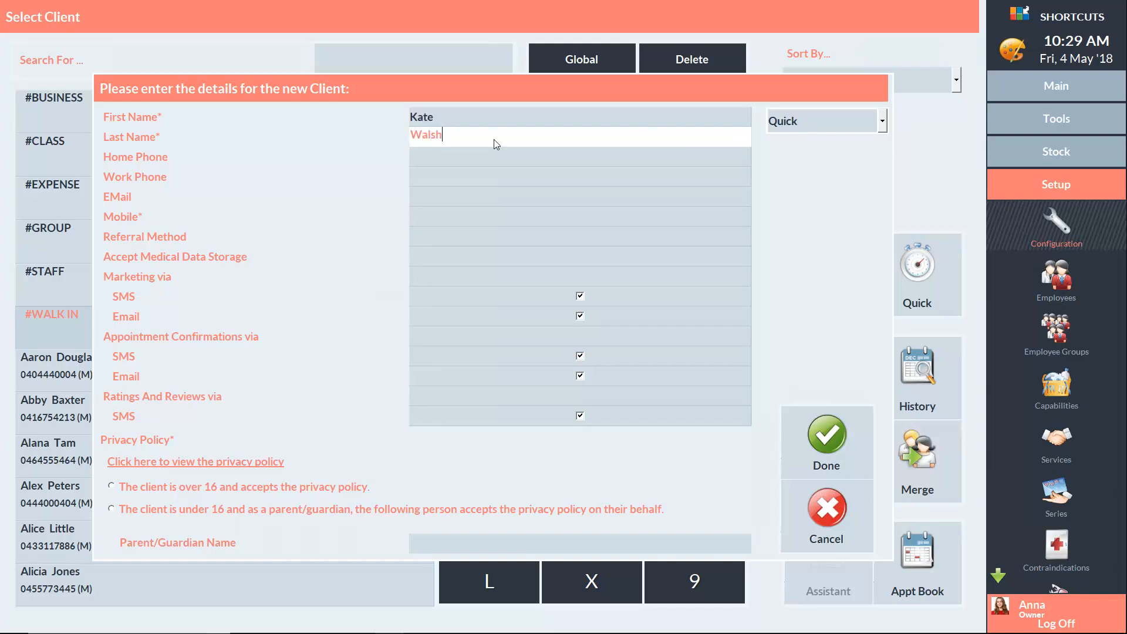
pyautogui.click(448, 193)
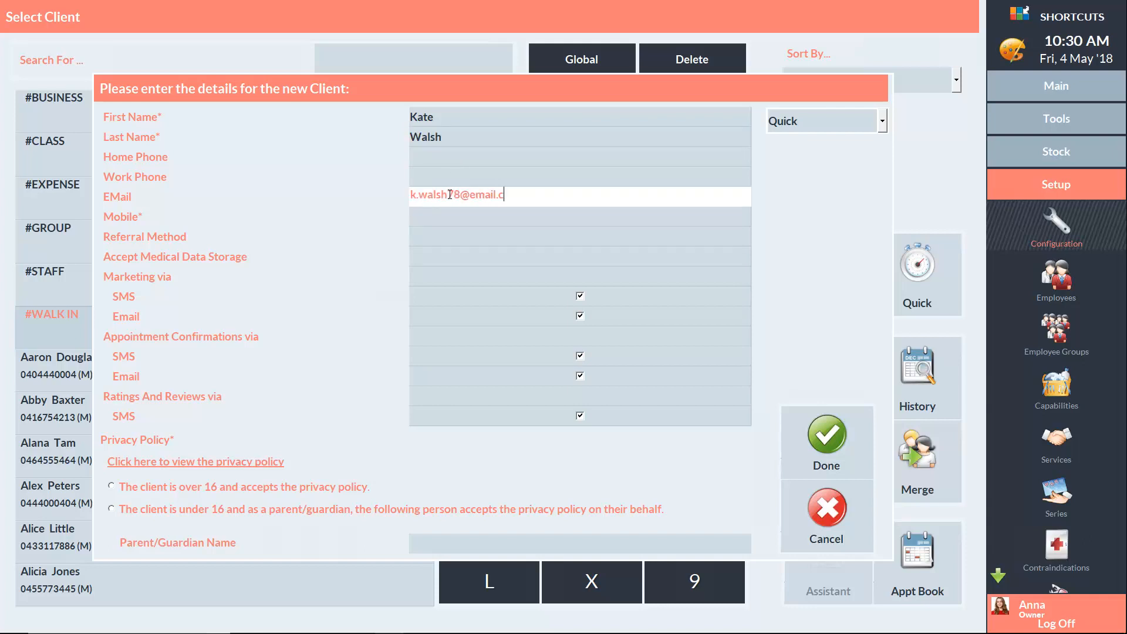
pyautogui.click(430, 217)
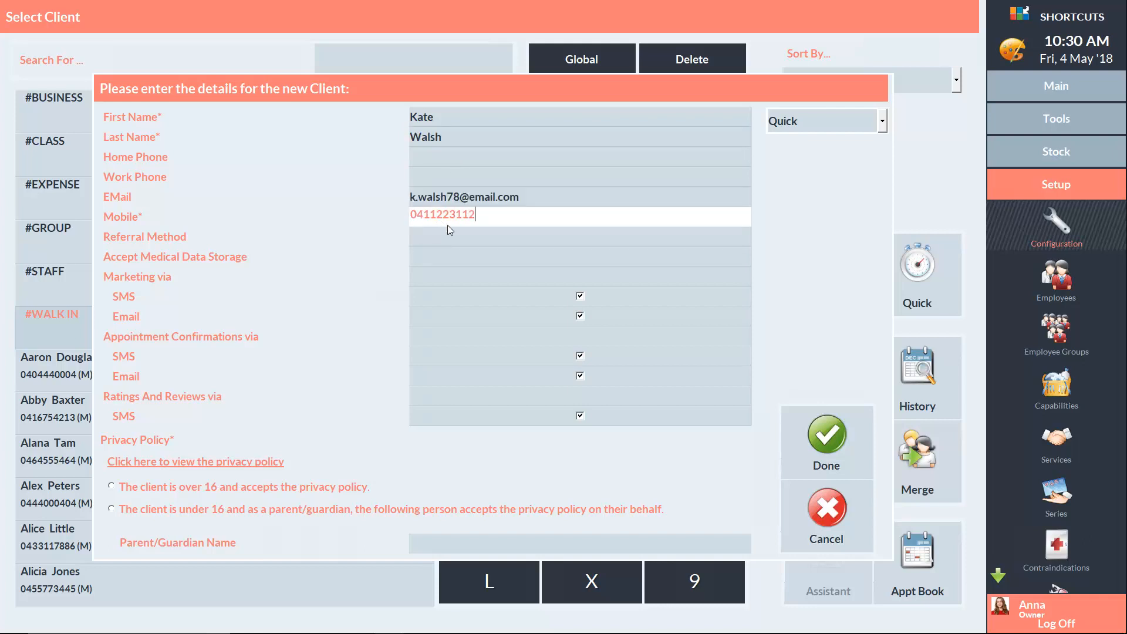
# Set referral to Instagram, medical storage to Yes, untick Marketing Email, and view the privacy policy
pyautogui.click(451, 238)
pyautogui.click(460, 288)
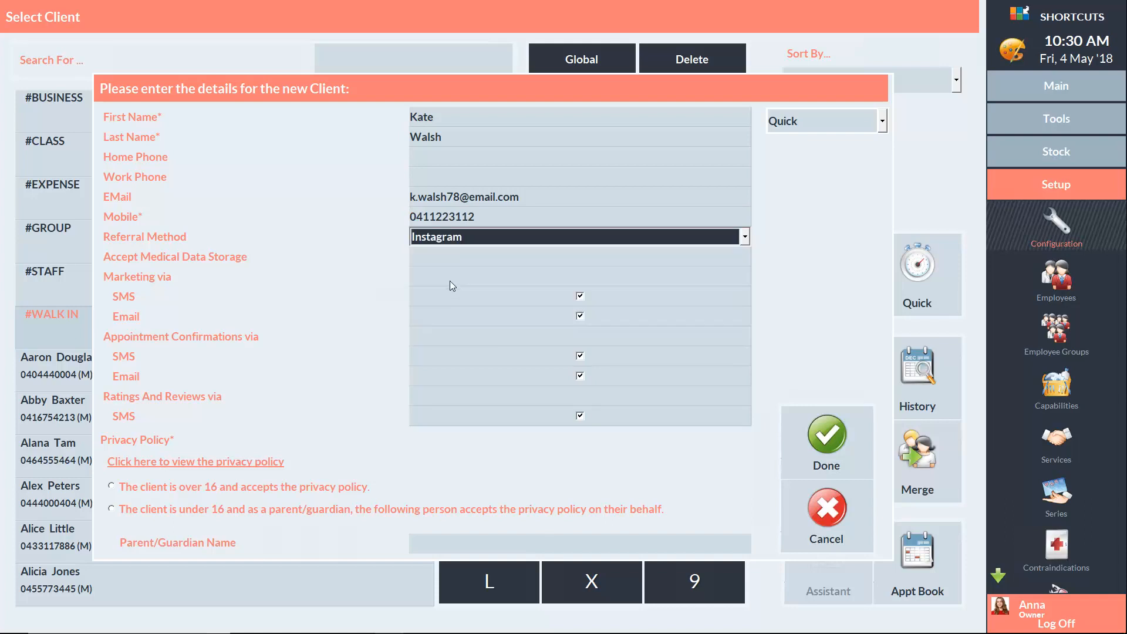
pyautogui.click(446, 256)
pyautogui.click(435, 291)
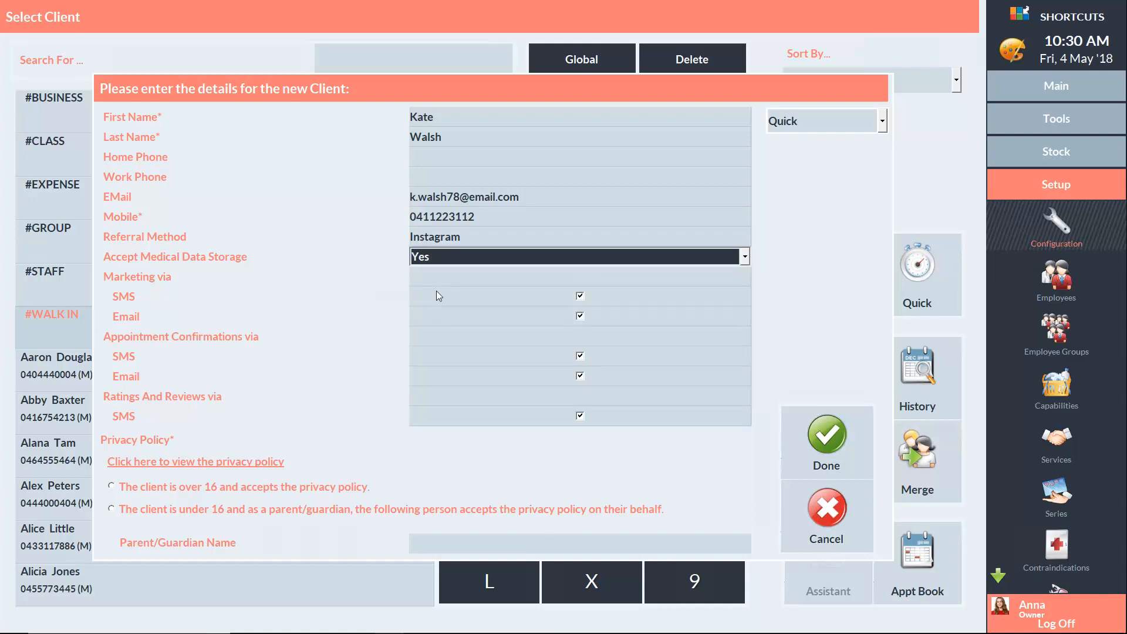
pyautogui.click(580, 315)
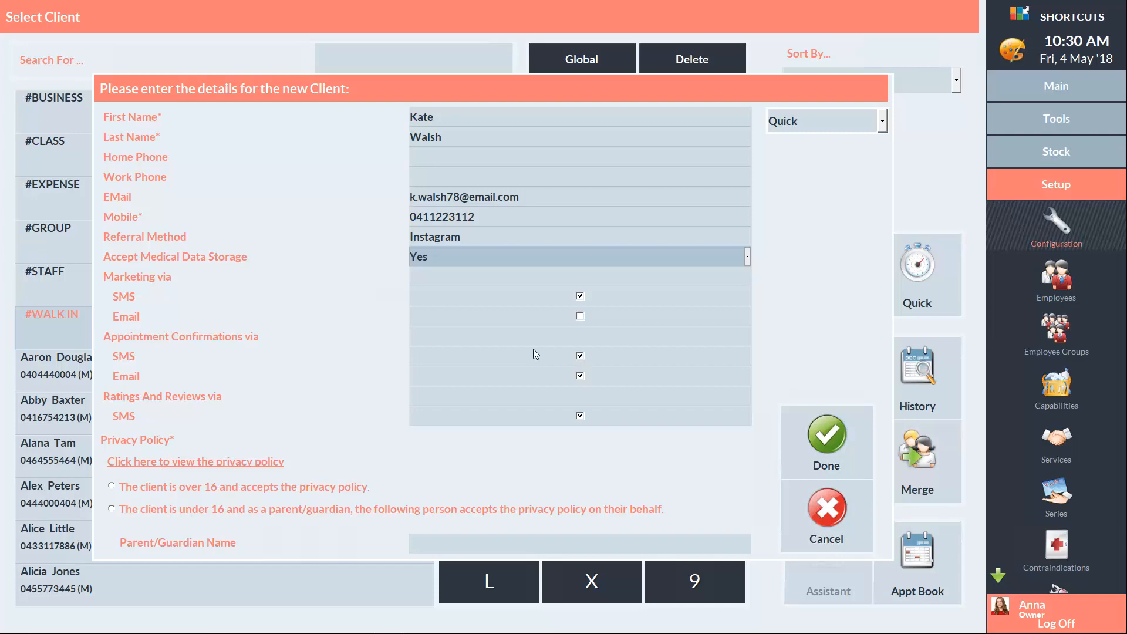
pyautogui.click(185, 463)
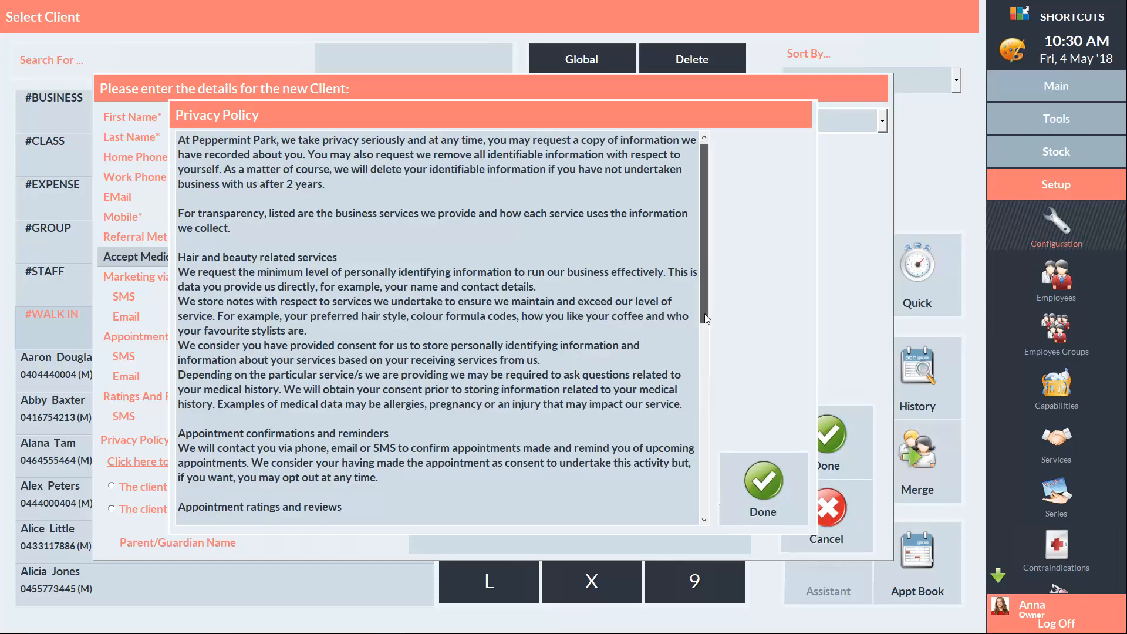
# Read through and close the privacy policy, then mark the client as over 16 and accepting
pyautogui.scroll(-10, 705, 317)
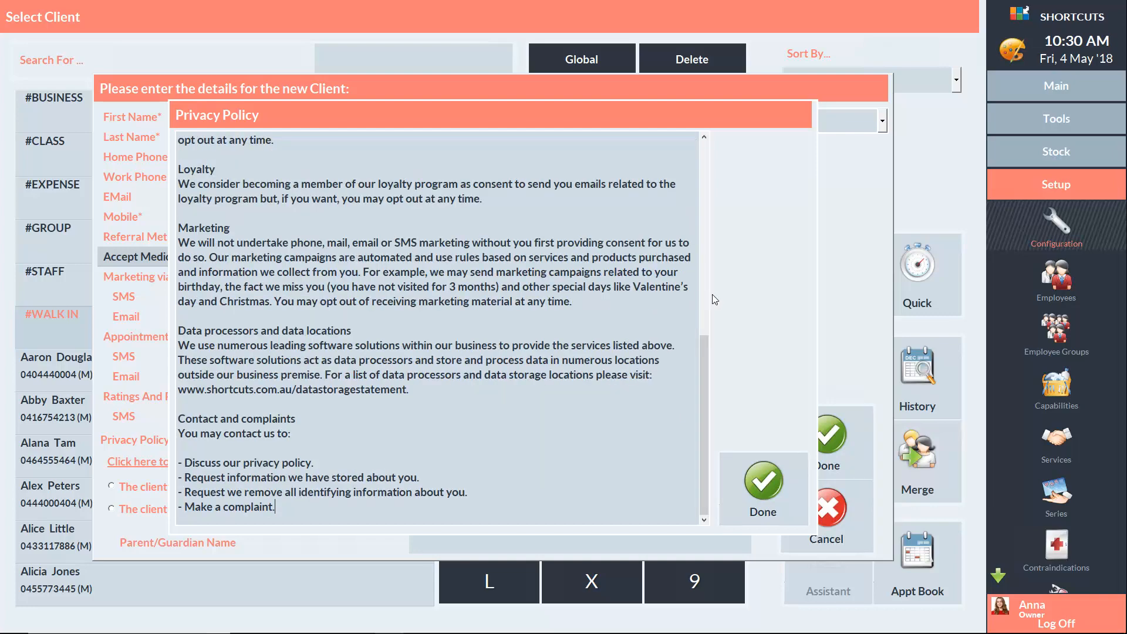
pyautogui.click(759, 477)
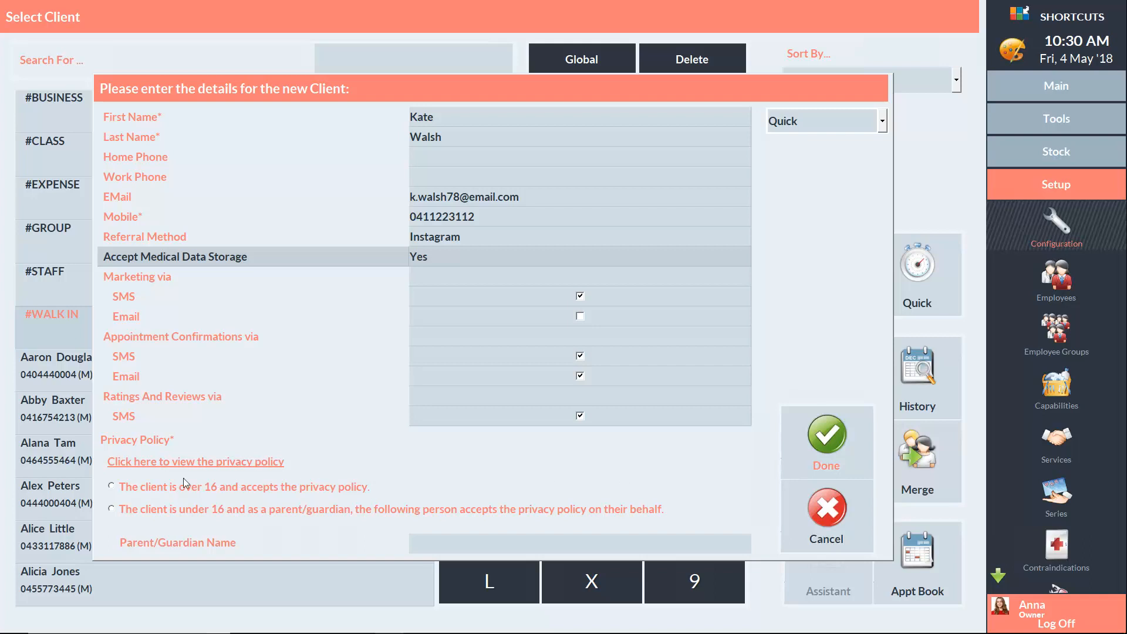
pyautogui.click(111, 486)
# Save the new client and open their Client Details card
pyautogui.click(828, 437)
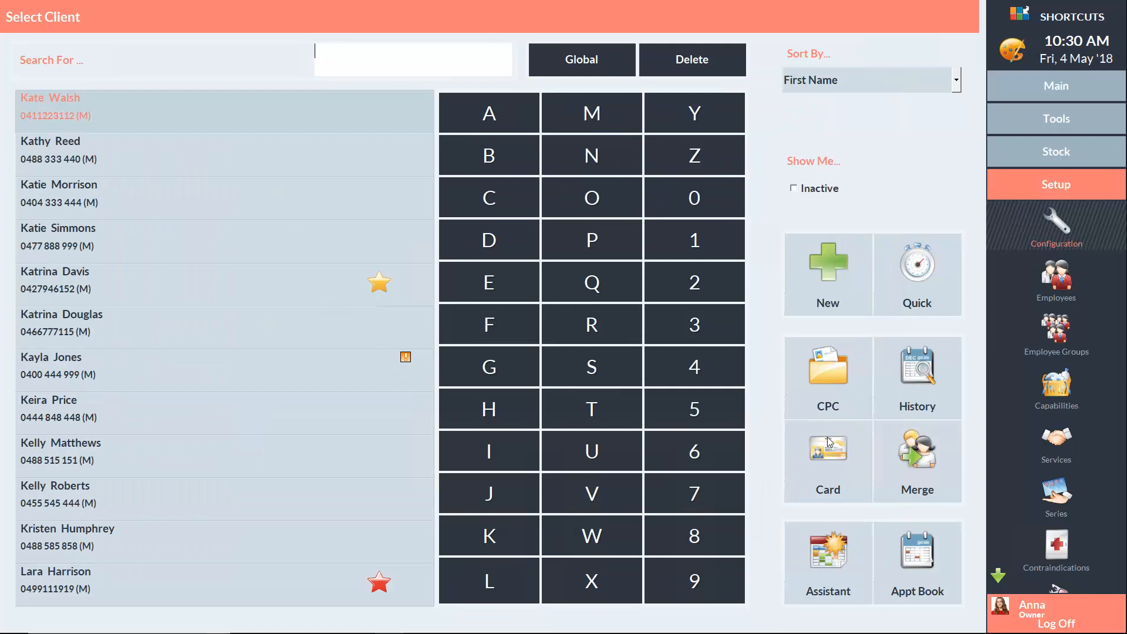
pyautogui.click(840, 453)
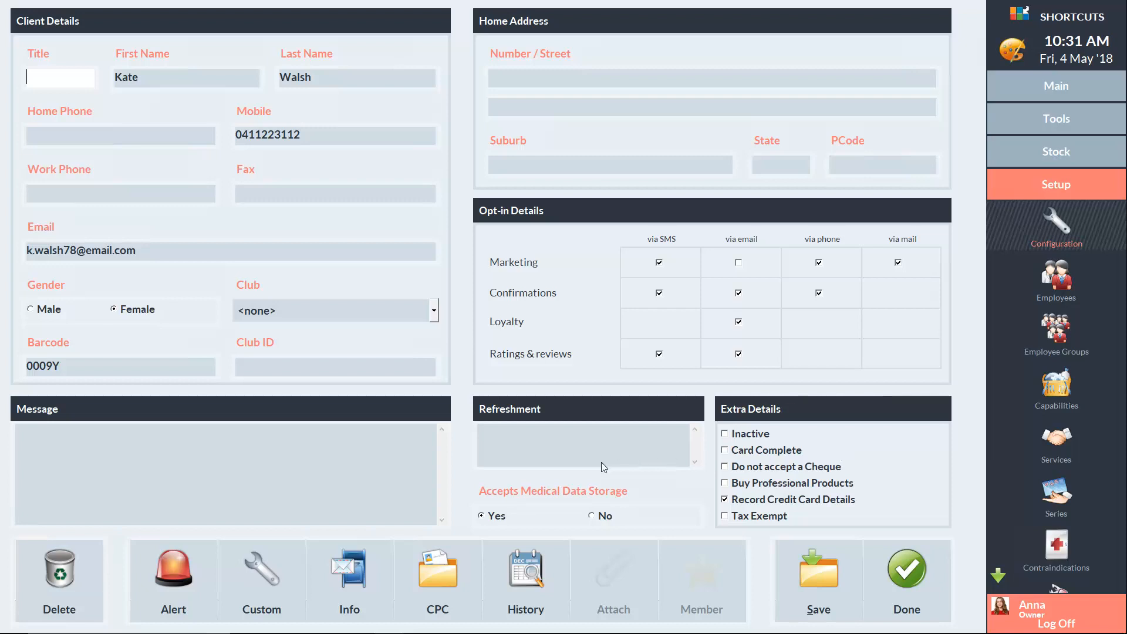
pyautogui.click(355, 583)
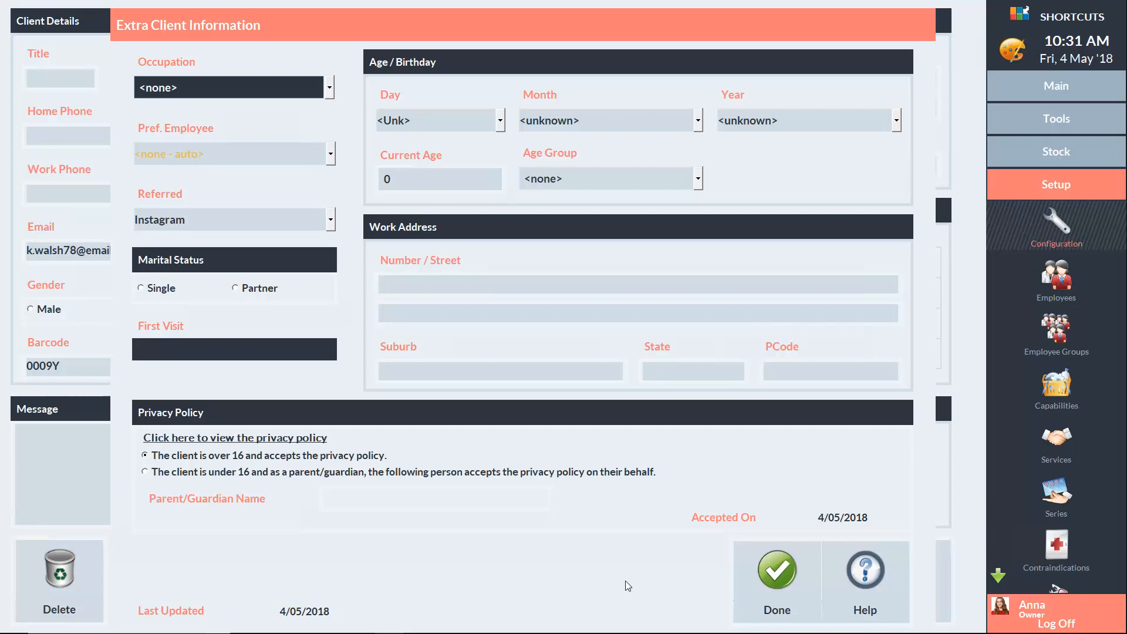
pyautogui.click(774, 575)
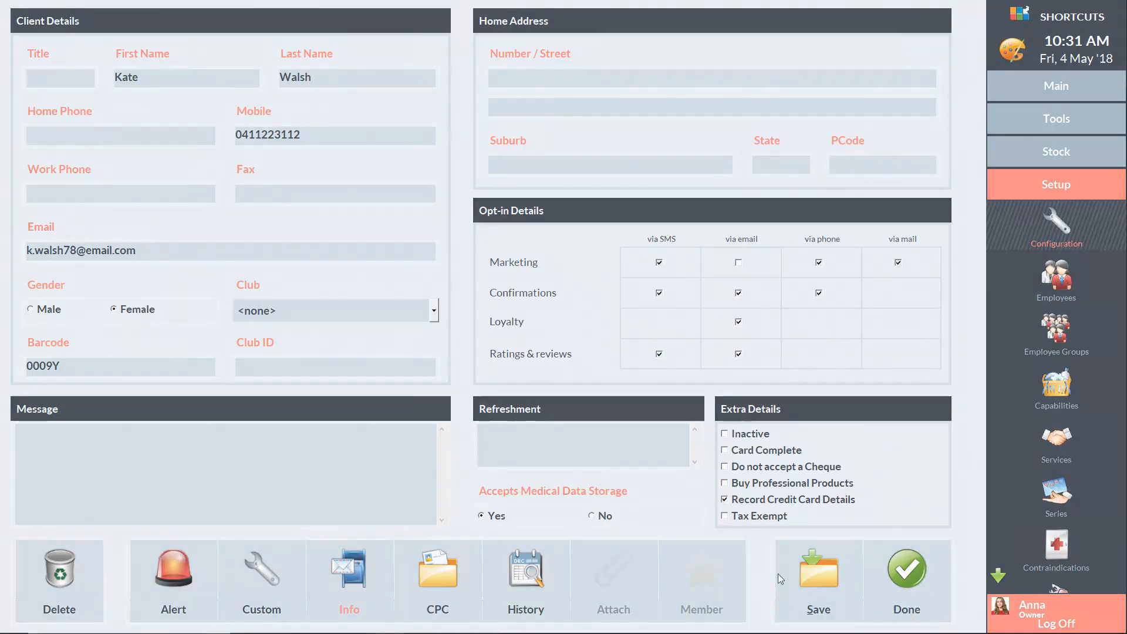